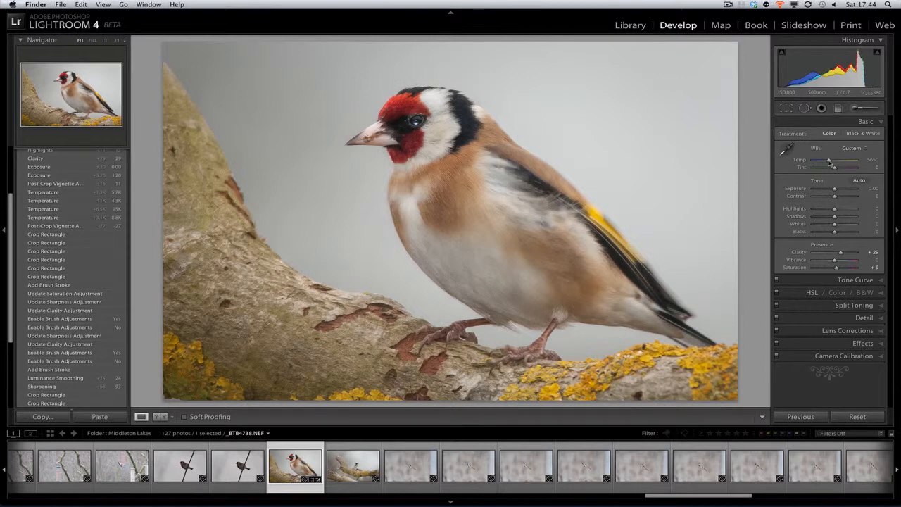
# Try a warm white balance temperature of 11917 and a cool one of 3444 on the goldfinch photo, and reset the temperature.
pyautogui.moveTo(829, 161); pyautogui.dragTo(844, 162)
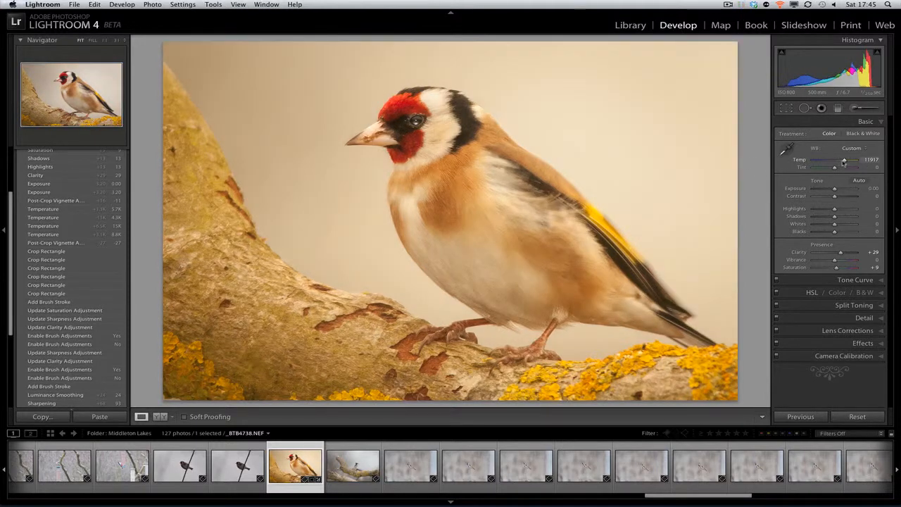
pyautogui.moveTo(844, 162); pyautogui.dragTo(824, 164)
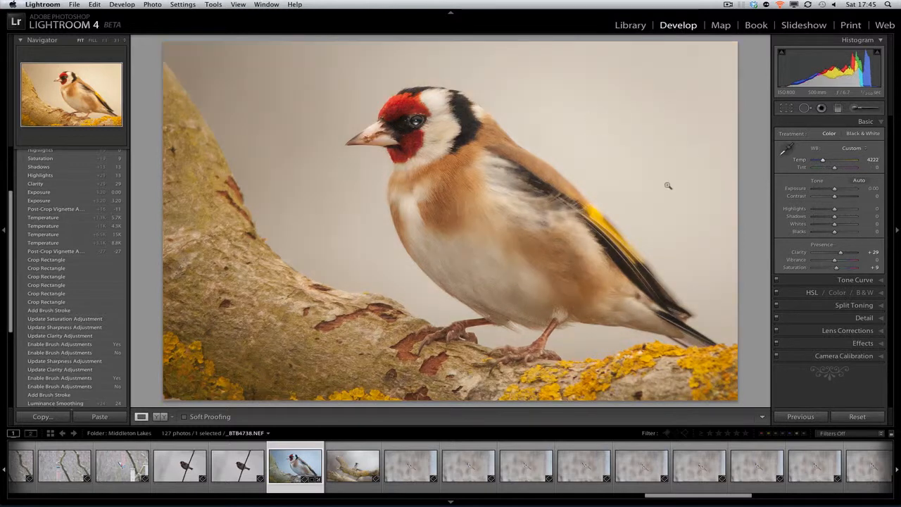
pyautogui.moveTo(824, 160); pyautogui.dragTo(818, 162)
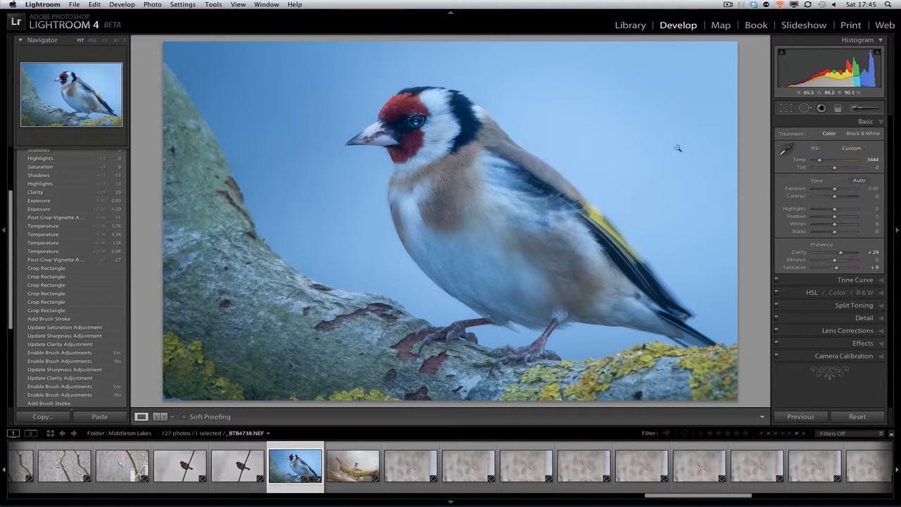
pyautogui.doubleClick(807, 162)
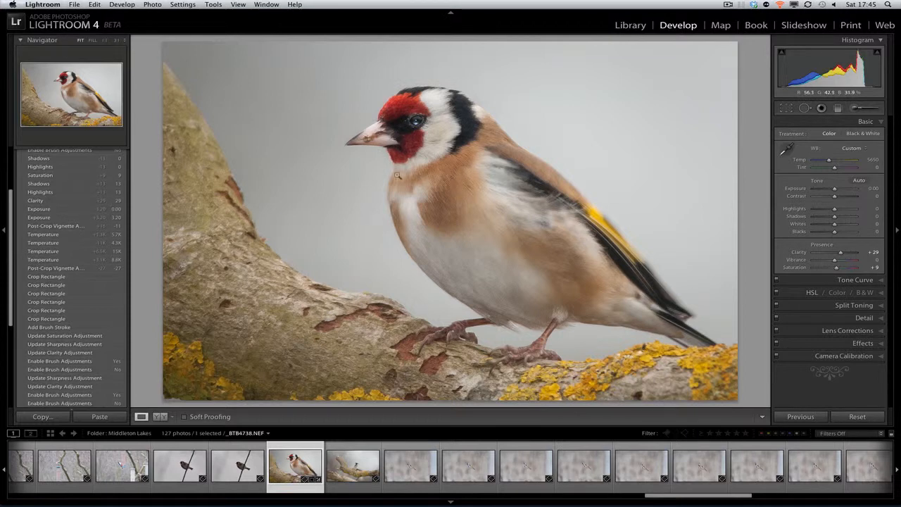
# Open the goldfinch photo as a smart object in Photoshop and duplicate its layer with New Smart Object via Copy.
pyautogui.rightClick(420, 171)
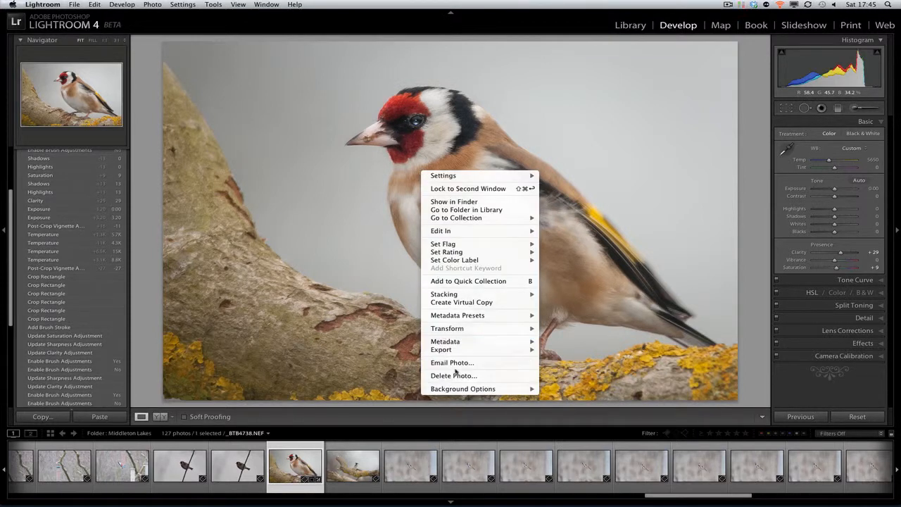
pyautogui.moveTo(456, 233)
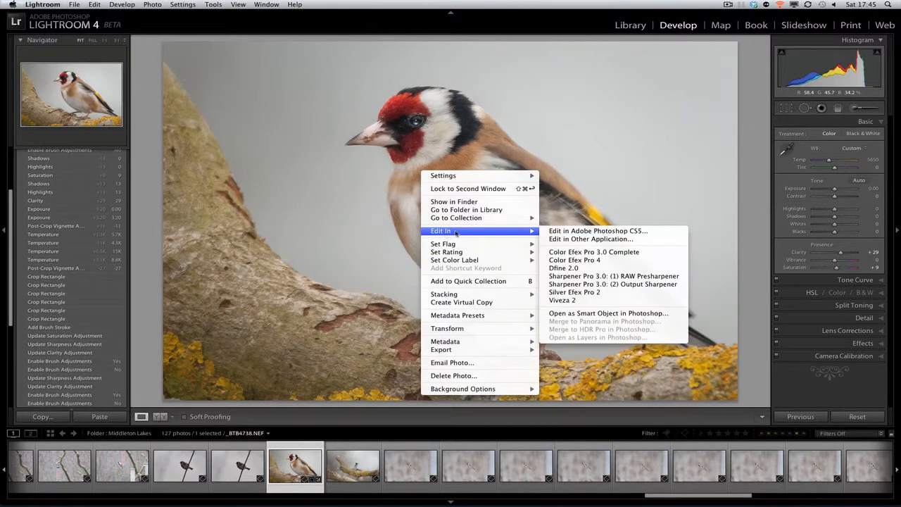
pyautogui.click(573, 314)
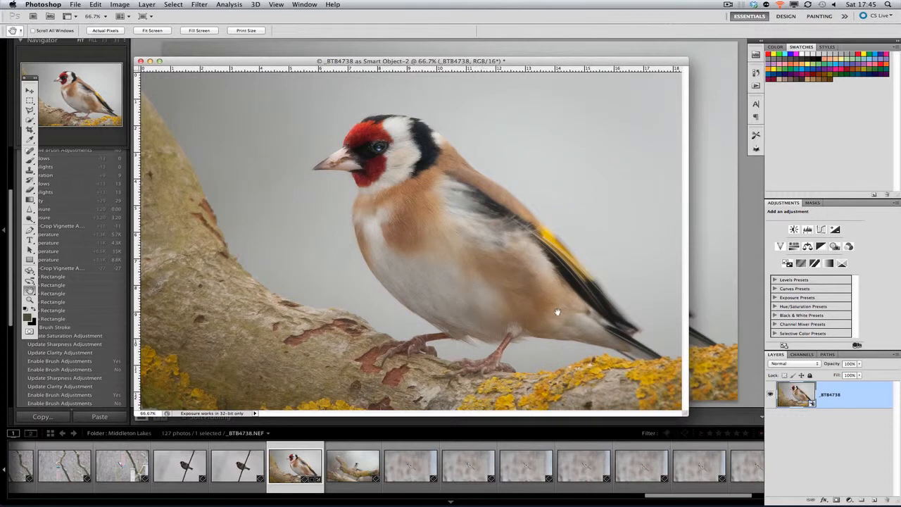
pyautogui.press('f')
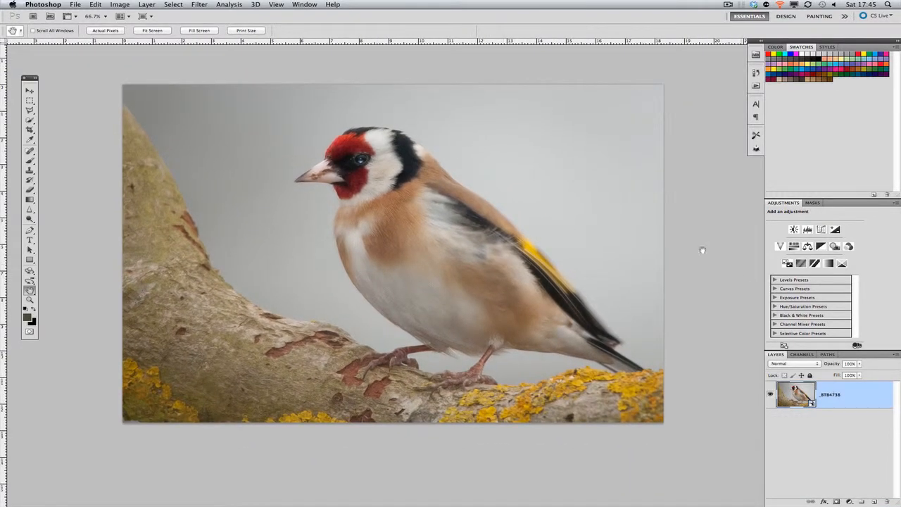
pyautogui.rightClick(845, 397)
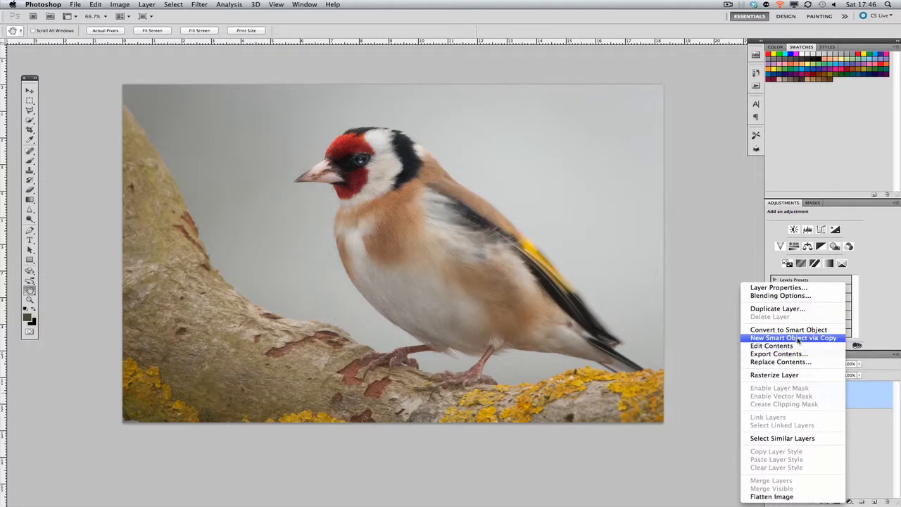
pyautogui.click(800, 339)
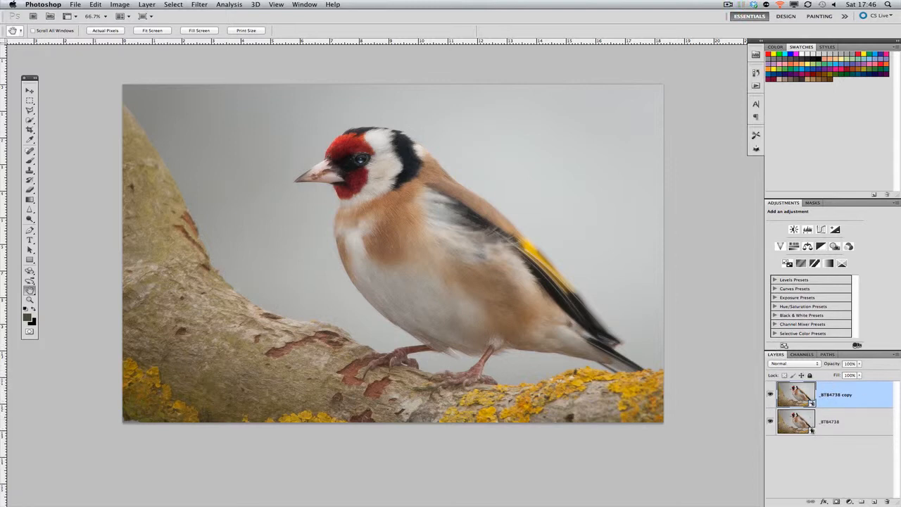
# Cool the lower smart object in Camera Raw with temperature 3850, vibrance +18 and recovery 14.
pyautogui.doubleClick(812, 432)
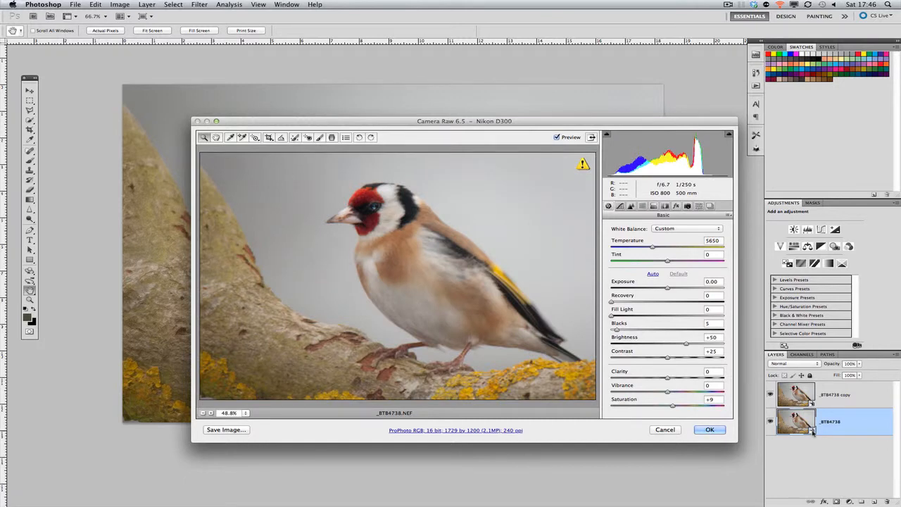
pyautogui.moveTo(410, 125); pyautogui.dragTo(390, 111)
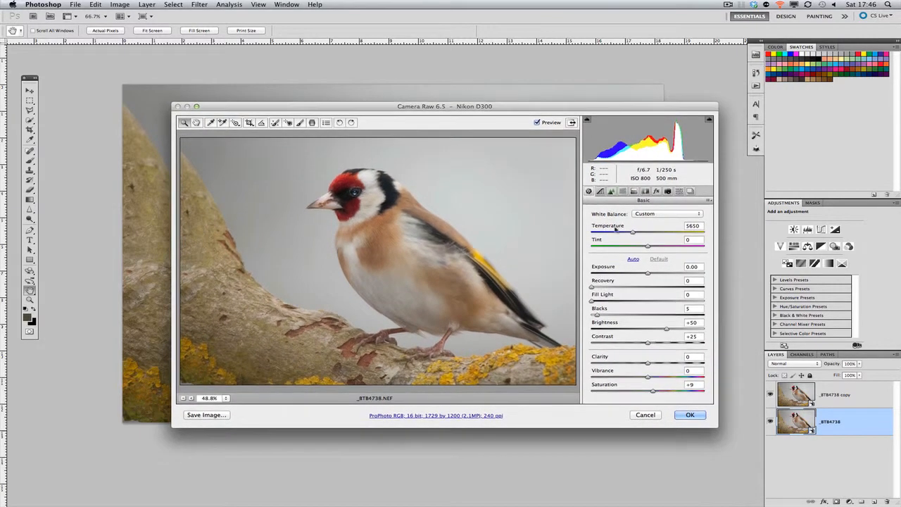
pyautogui.moveTo(633, 234); pyautogui.dragTo(613, 234)
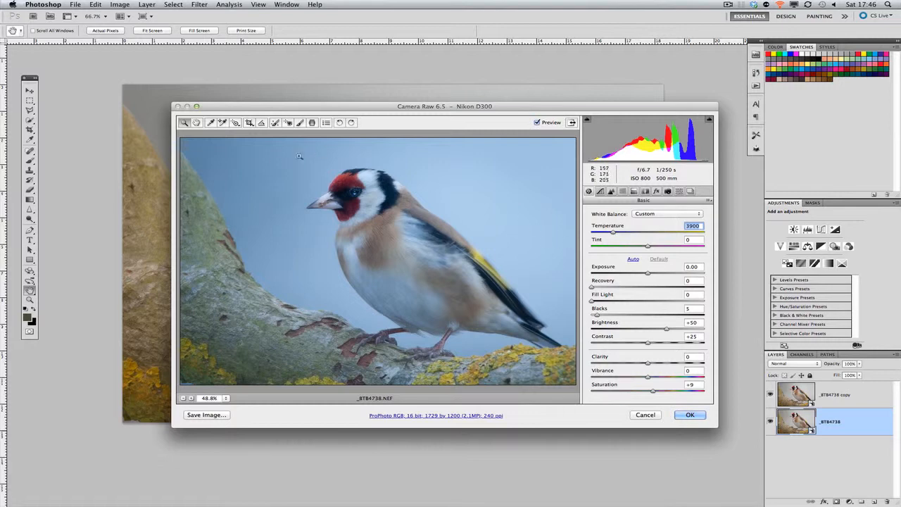
pyautogui.moveTo(614, 232); pyautogui.dragTo(612, 232)
pyautogui.moveTo(647, 378); pyautogui.dragTo(657, 377)
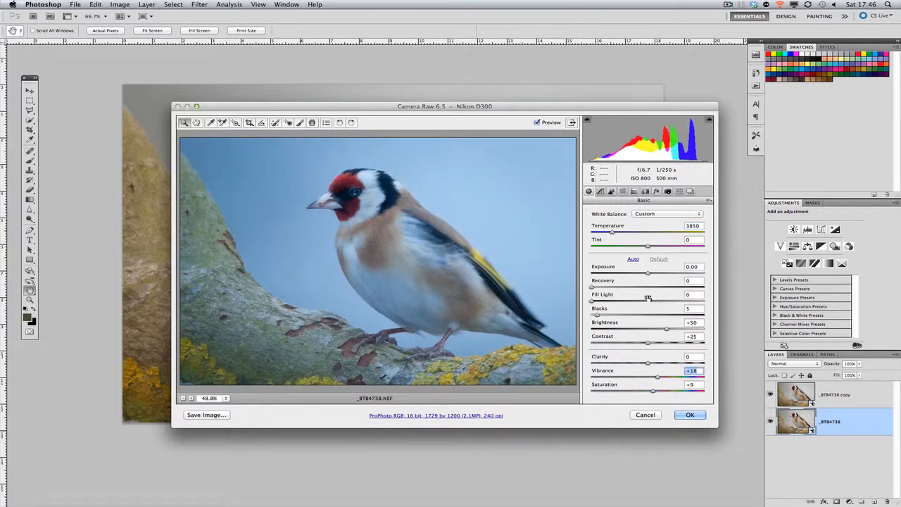
pyautogui.moveTo(591, 286); pyautogui.dragTo(607, 286)
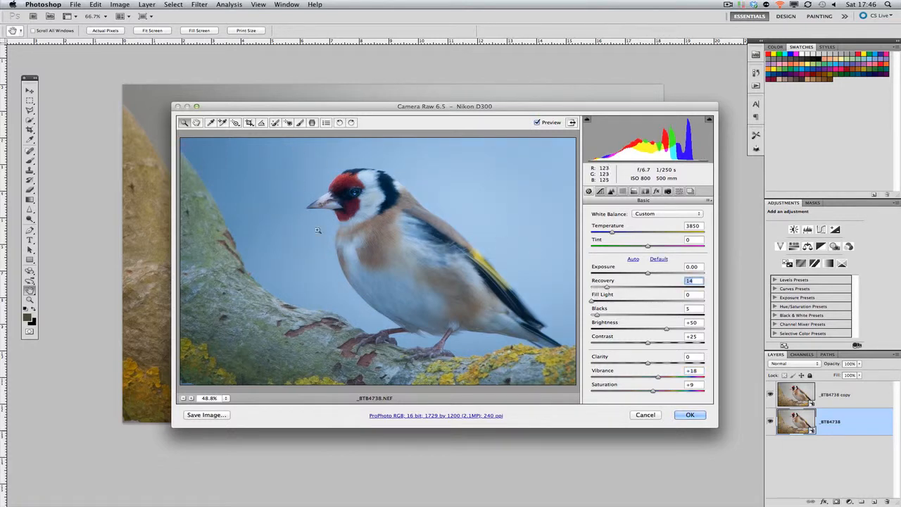
pyautogui.click(690, 414)
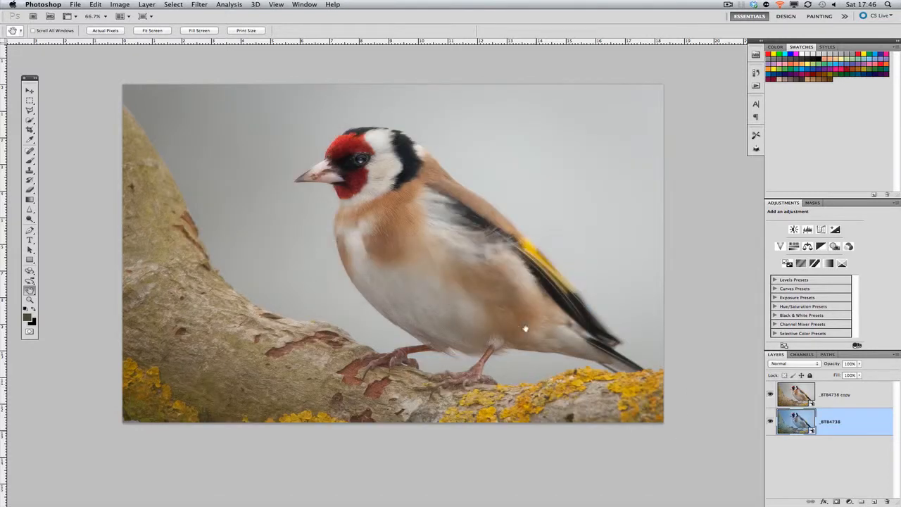
# Warm the upper smart object copy in Camera Raw to a temperature slightly above 6500, and compare it with the blue layer beneath.
pyautogui.doubleClick(813, 402)
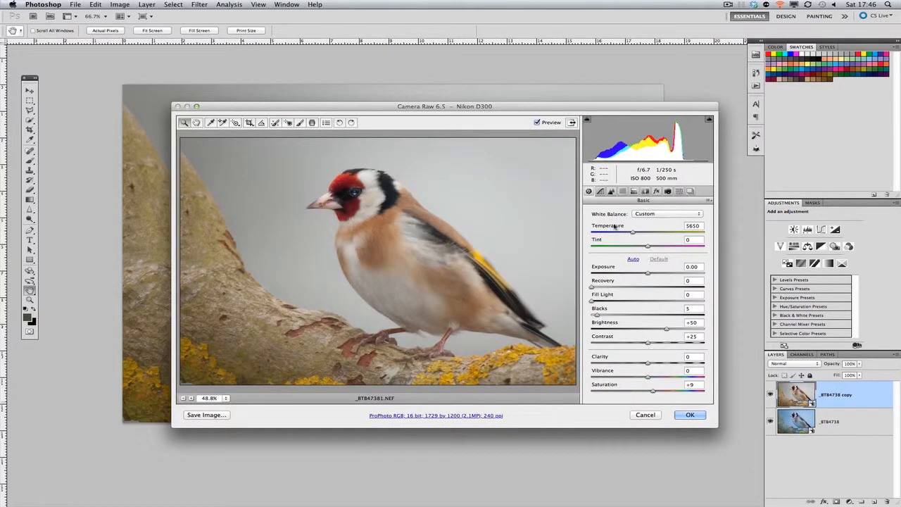
pyautogui.moveTo(635, 233); pyautogui.dragTo(642, 234)
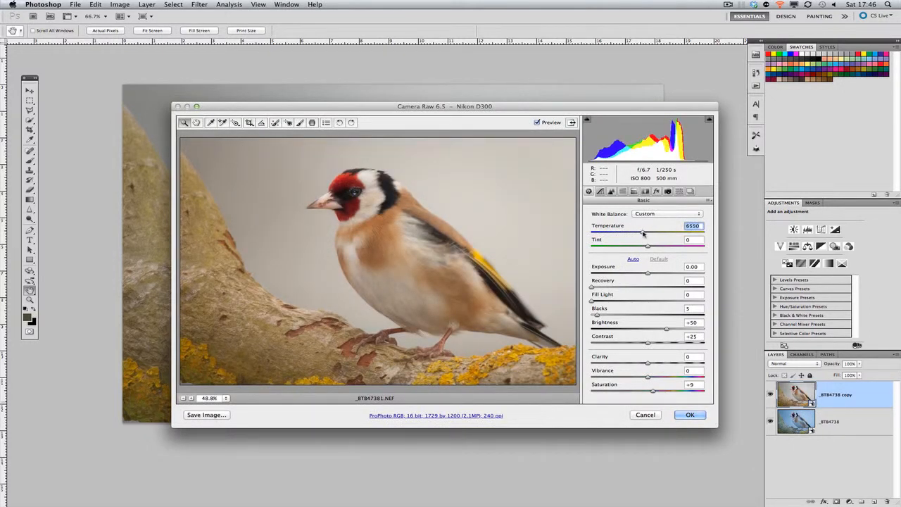
pyautogui.moveTo(435, 106); pyautogui.dragTo(406, 113)
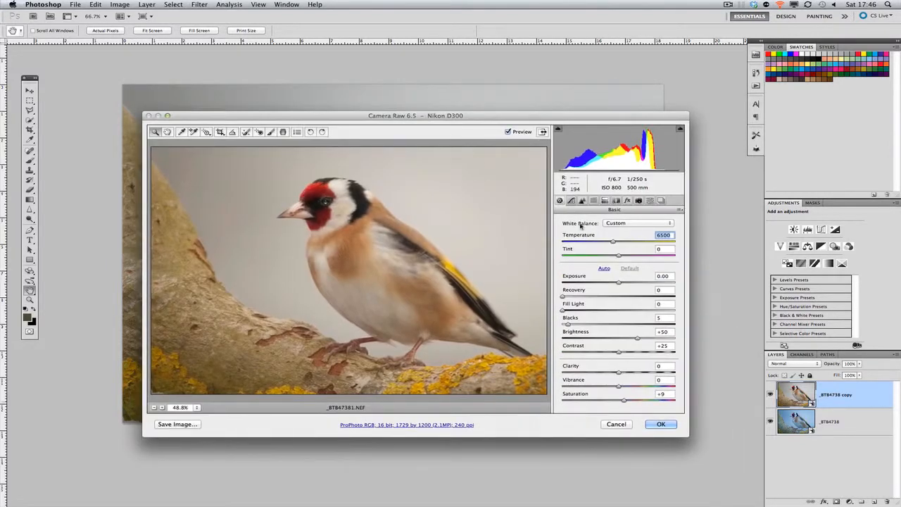
pyautogui.moveTo(613, 242); pyautogui.dragTo(616, 243)
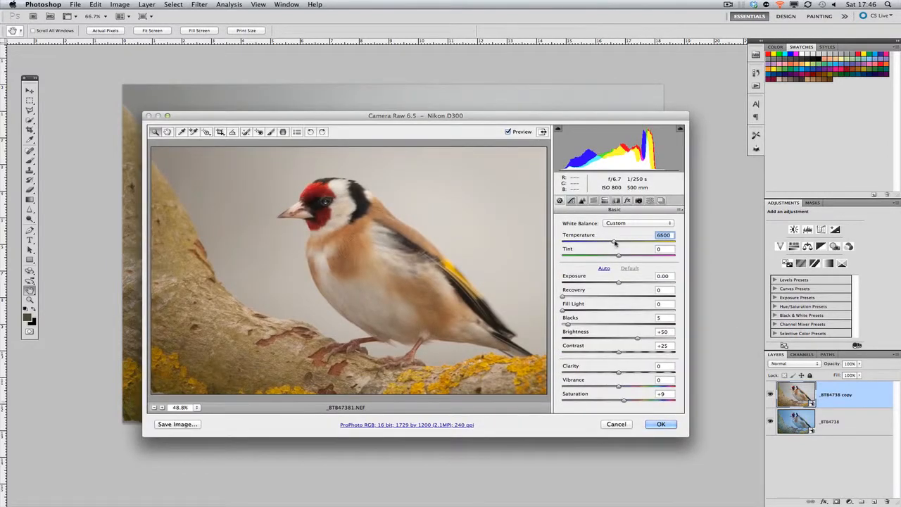
pyautogui.click(659, 426)
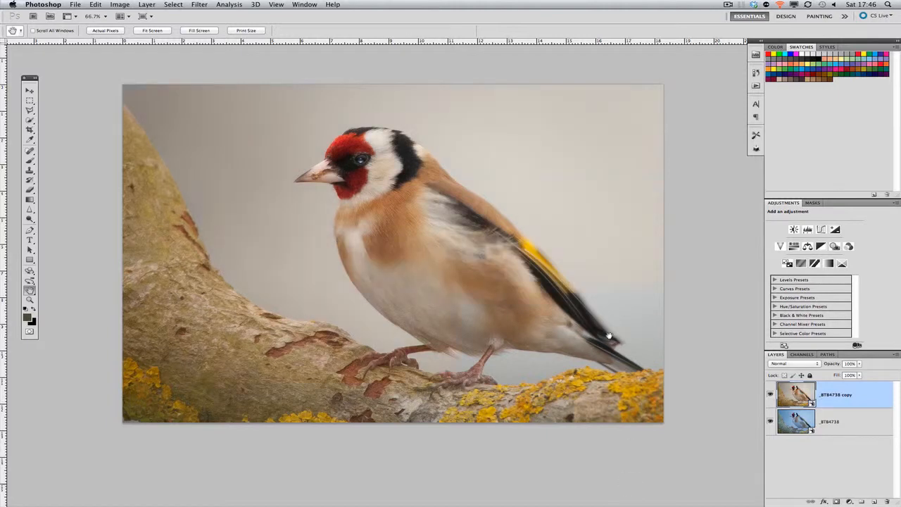
pyautogui.click(770, 395)
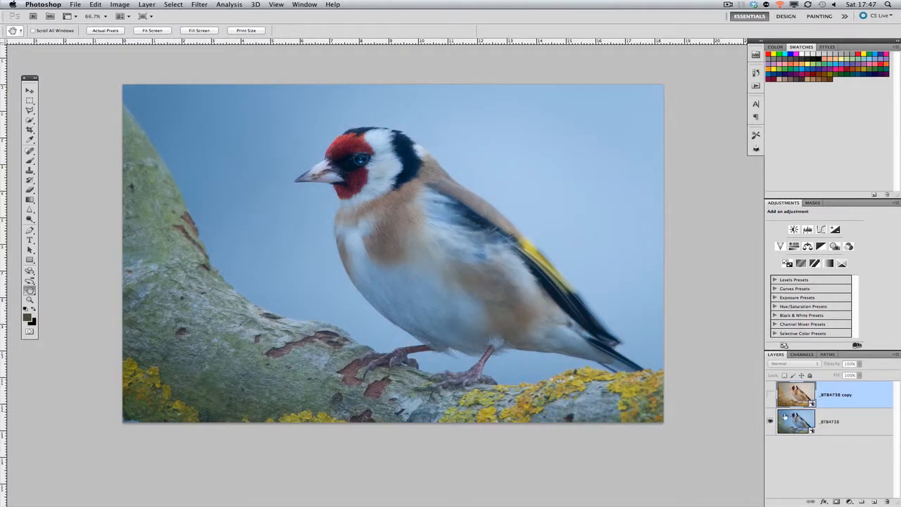
pyautogui.click(770, 395)
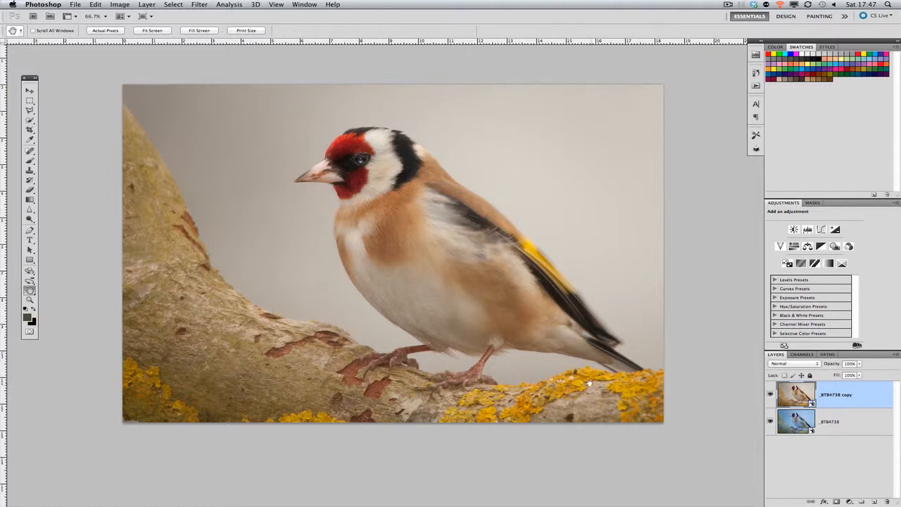
# Select the bird and the branch with the Quick Selection tool and add a layer mask from that selection to the upper copy.
pyautogui.press('w')
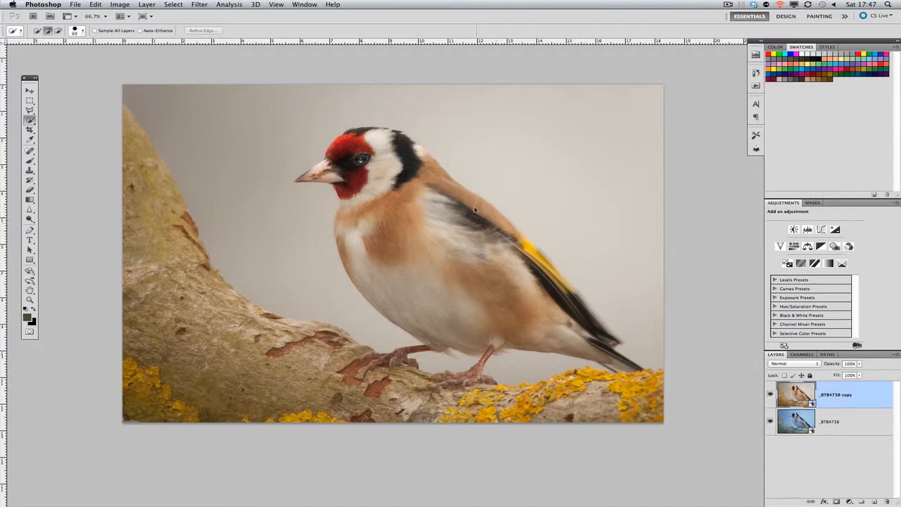
pyautogui.moveTo(415, 215); pyautogui.dragTo(537, 266)
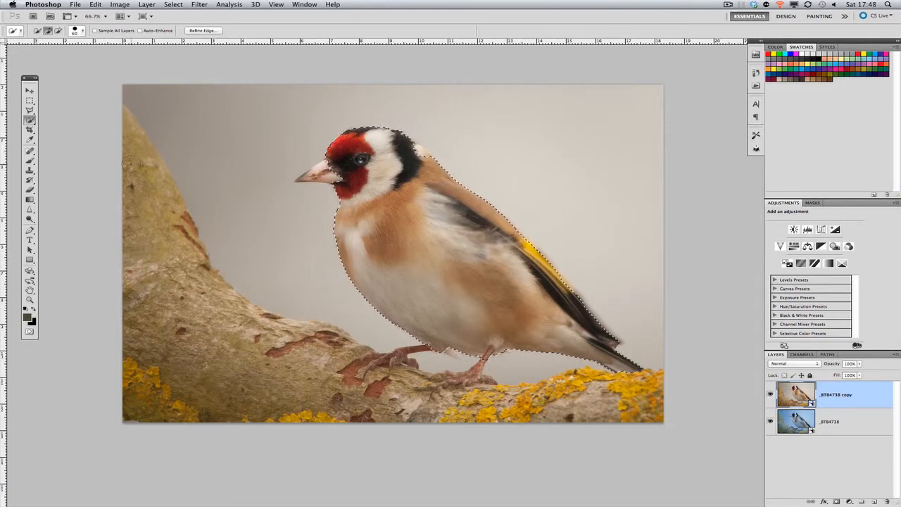
pyautogui.moveTo(135, 169)
pyautogui.mouseDown()
pyautogui.moveTo(158, 271)
pyautogui.moveTo(201, 296)
pyautogui.moveTo(215, 331)
pyautogui.moveTo(271, 363)
pyautogui.moveTo(324, 384)
pyautogui.moveTo(465, 403)
pyautogui.moveTo(619, 398)
pyautogui.mouseUp()
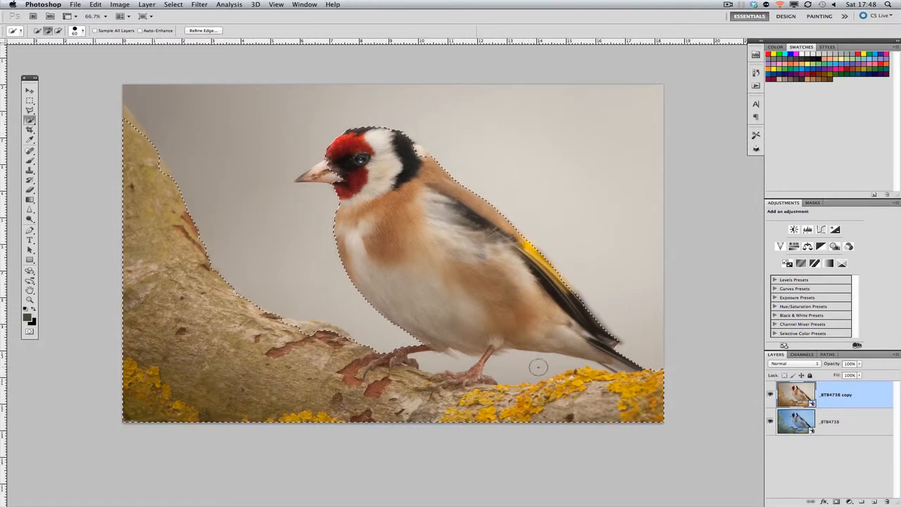
pyautogui.press('alt')
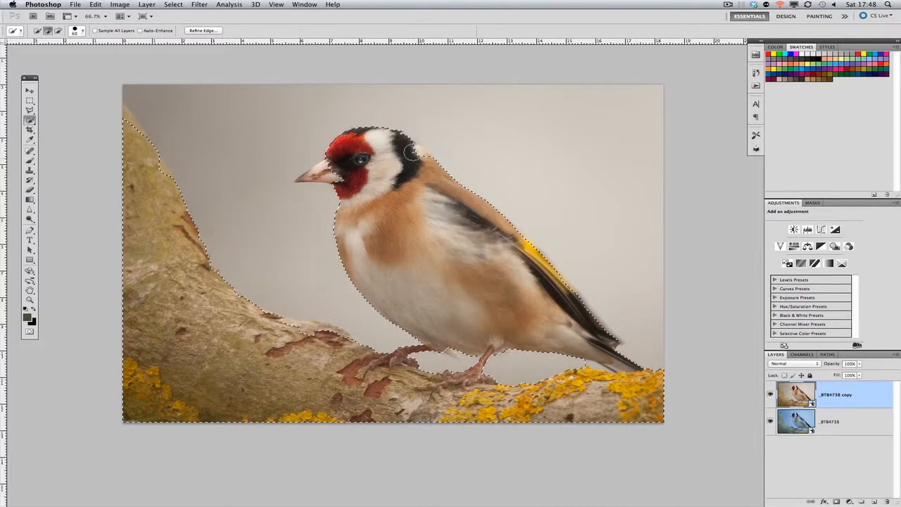
pyautogui.keyDown('alt'); pyautogui.click(268, 237); pyautogui.keyUp('alt')
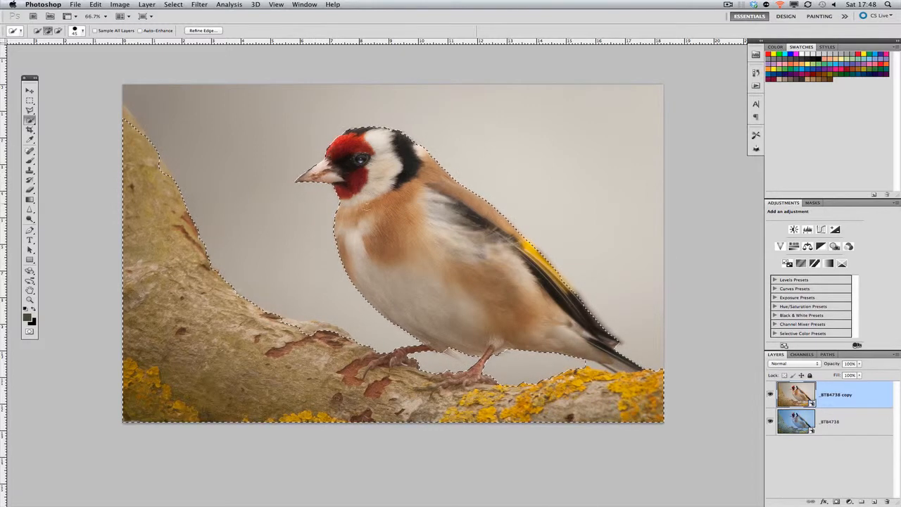
pyautogui.click(837, 501)
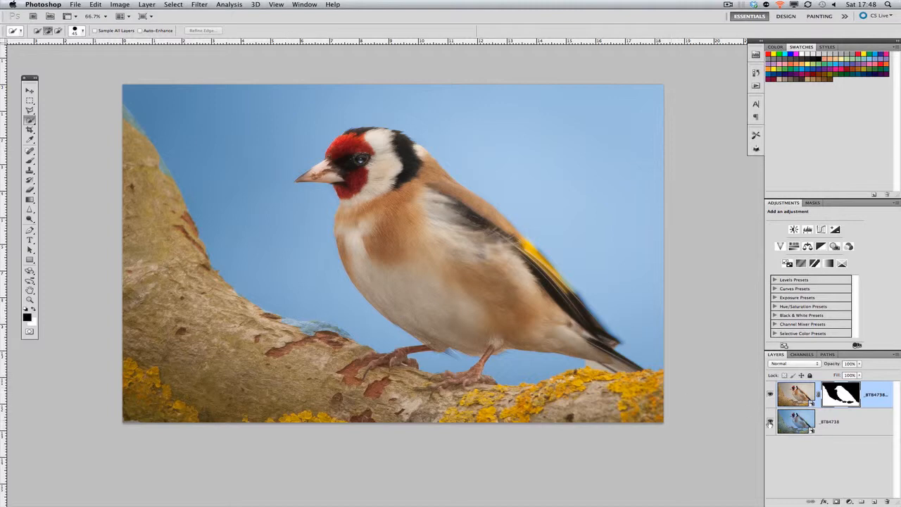
# Soften the blue background by setting the lower smart object's Camera Raw temperature to 4350 and slightly reducing its vibrance.
pyautogui.click(830, 423)
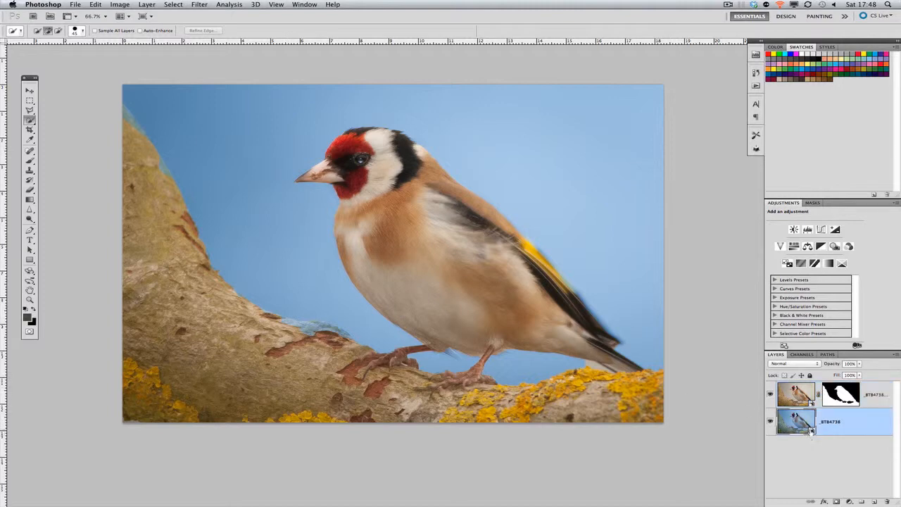
pyautogui.doubleClick(796, 422)
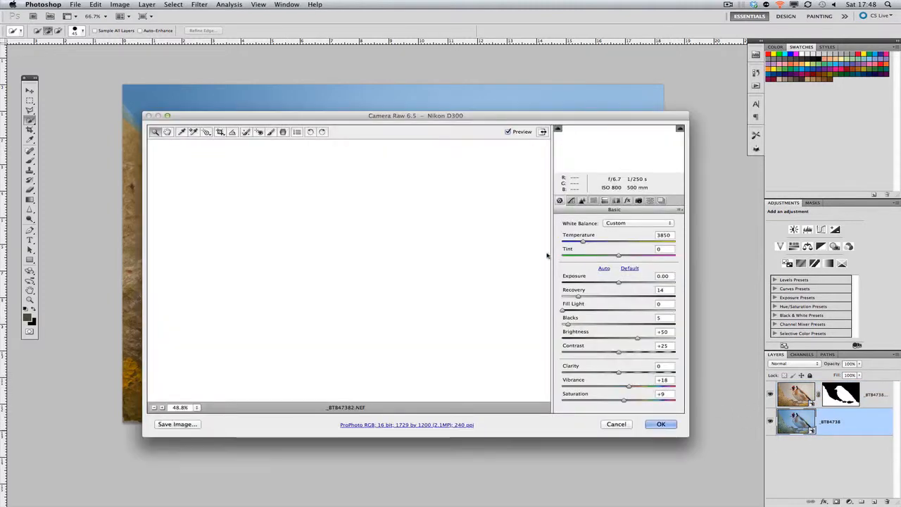
pyautogui.moveTo(411, 124); pyautogui.dragTo(387, 135)
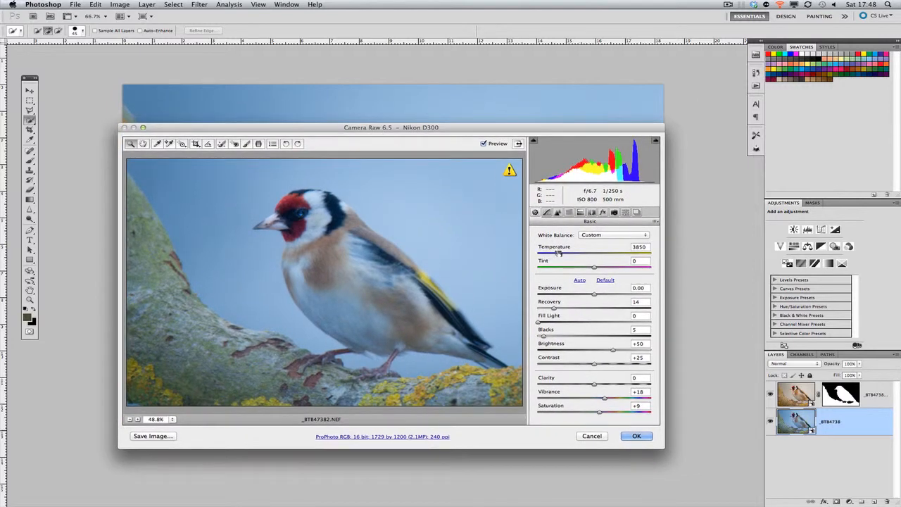
pyautogui.click(560, 255)
pyautogui.moveTo(560, 255); pyautogui.dragTo(564, 255)
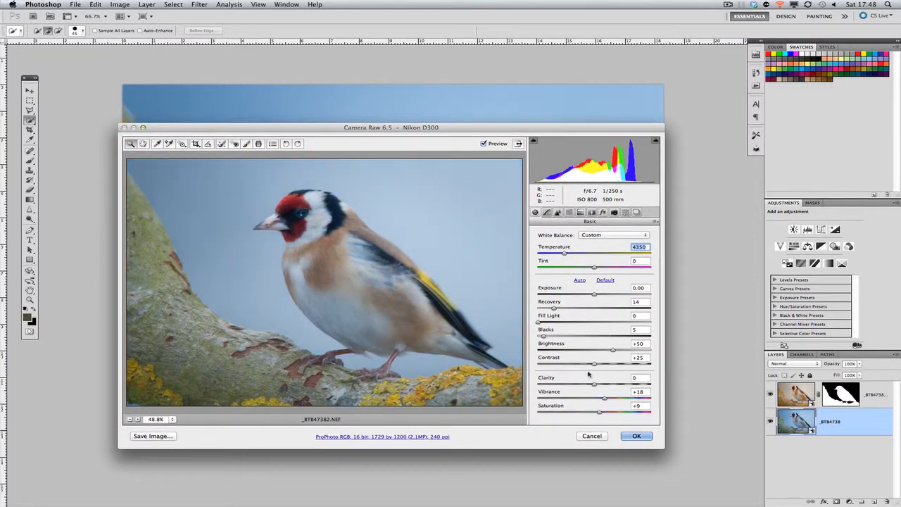
pyautogui.moveTo(603, 399); pyautogui.dragTo(601, 398)
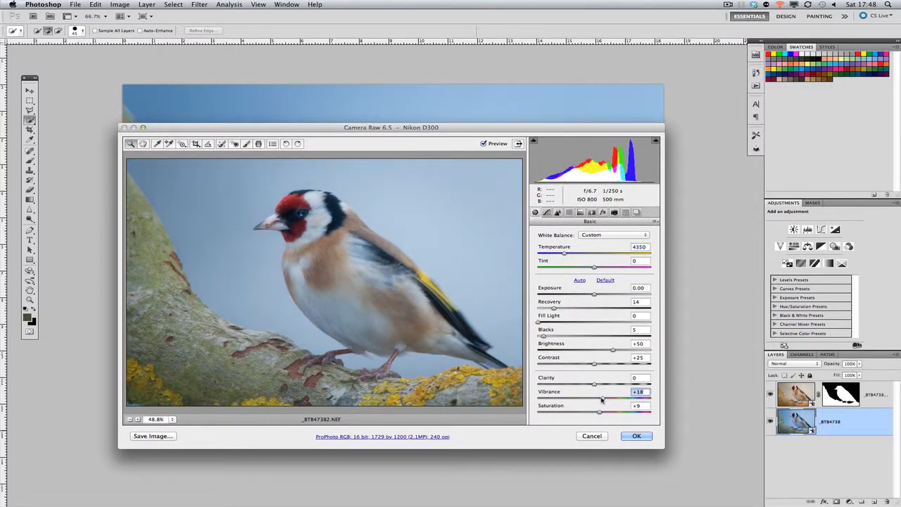
pyautogui.click(636, 436)
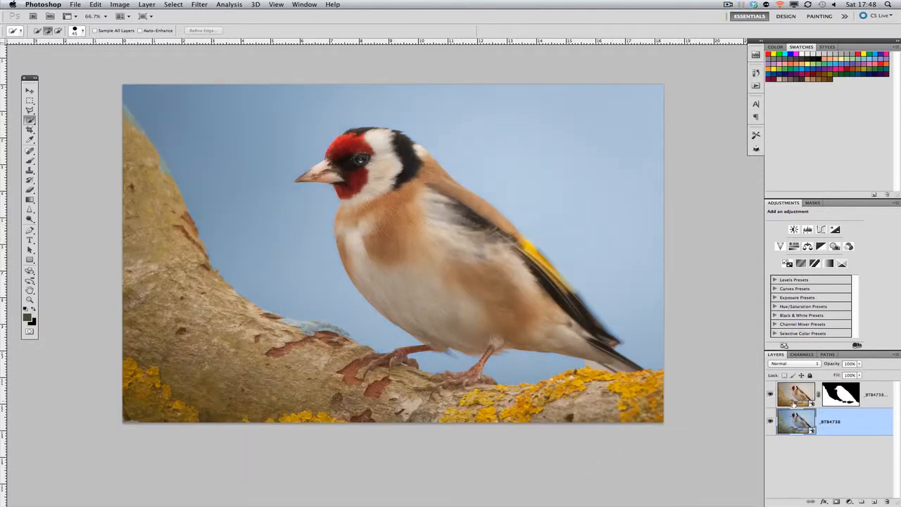
# Reduce the density of the upper smart object's mask to 81%.
pyautogui.click(843, 391)
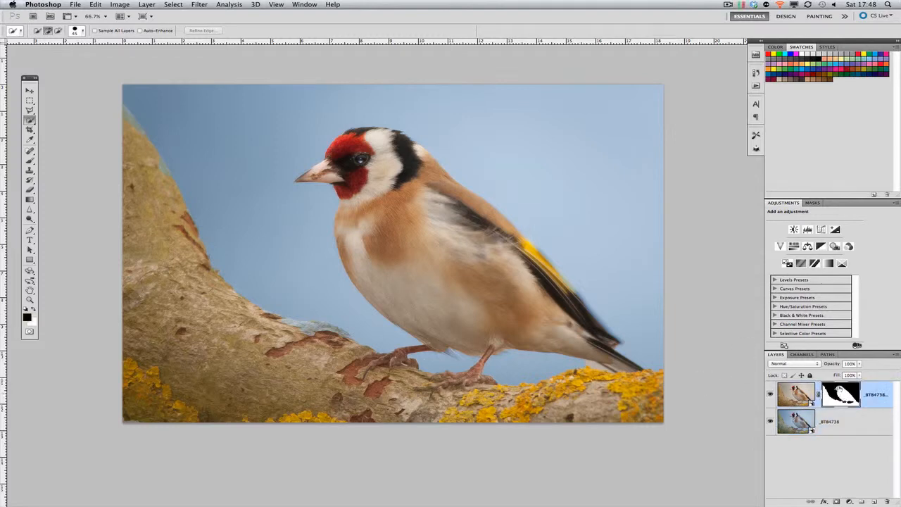
pyautogui.click(813, 203)
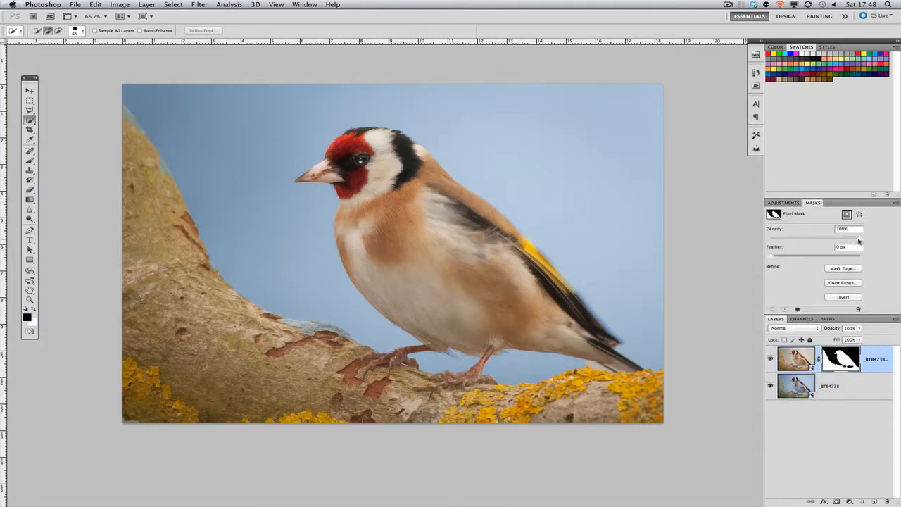
pyautogui.moveTo(858, 241); pyautogui.dragTo(847, 243)
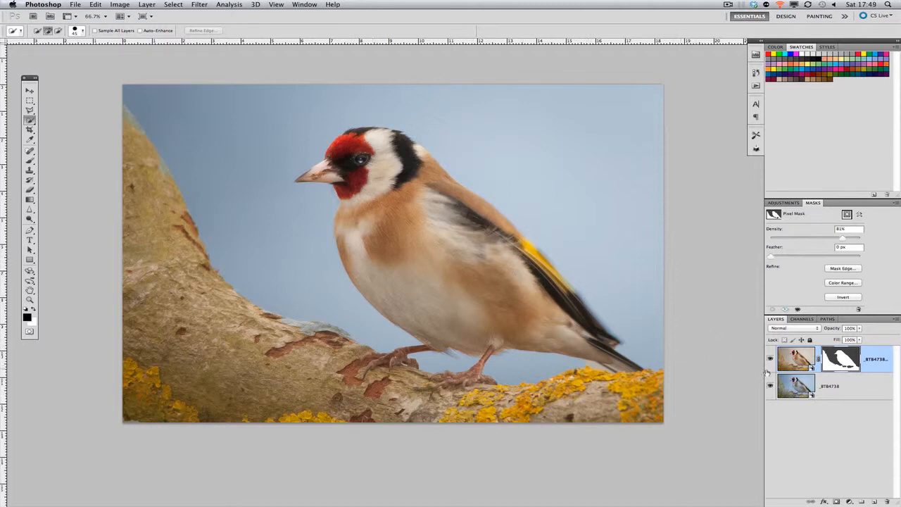
# Add a Vibrance adjustment layer above the smart objects with vibrance -13 and saturation +4.
pyautogui.click(849, 501)
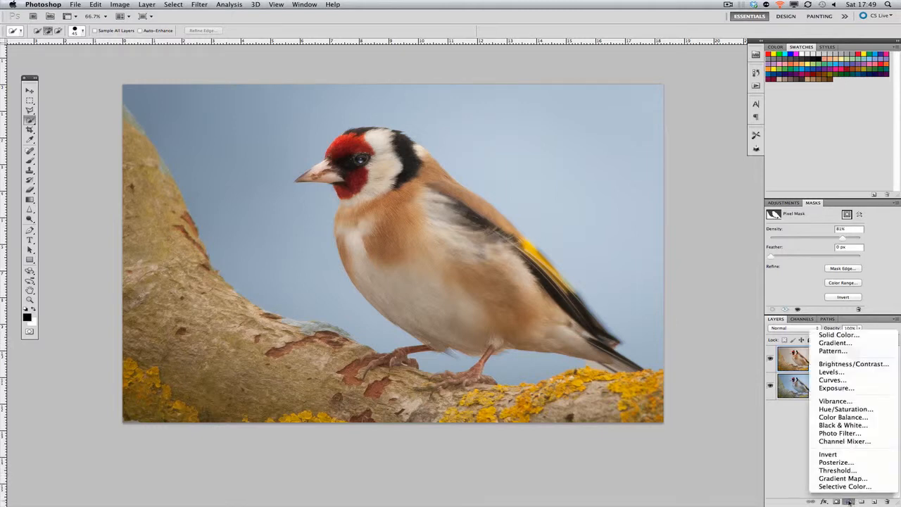
pyautogui.click(834, 401)
pyautogui.moveTo(815, 237); pyautogui.dragTo(810, 239)
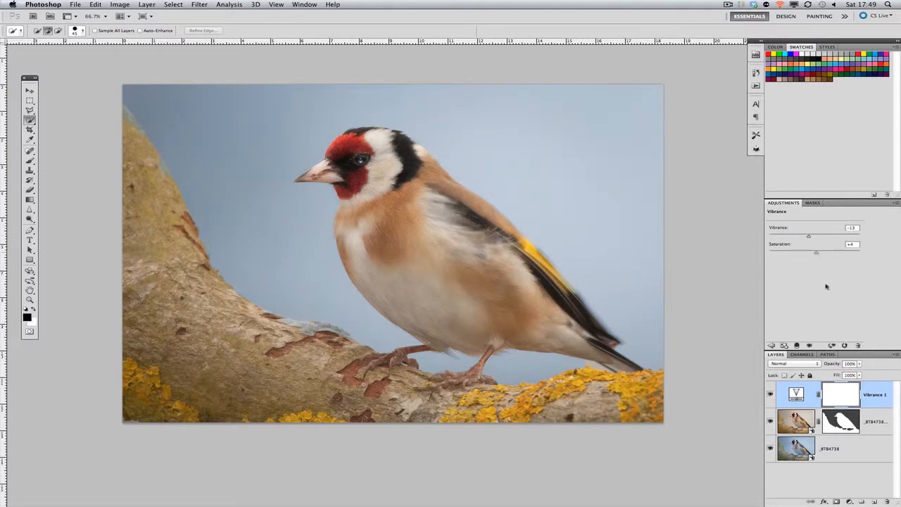
# Clean up the blue fringes along the branch's upper edges by painting on the bird layer's mask with a 50 px brush at 100% opacity.
pyautogui.click(841, 420)
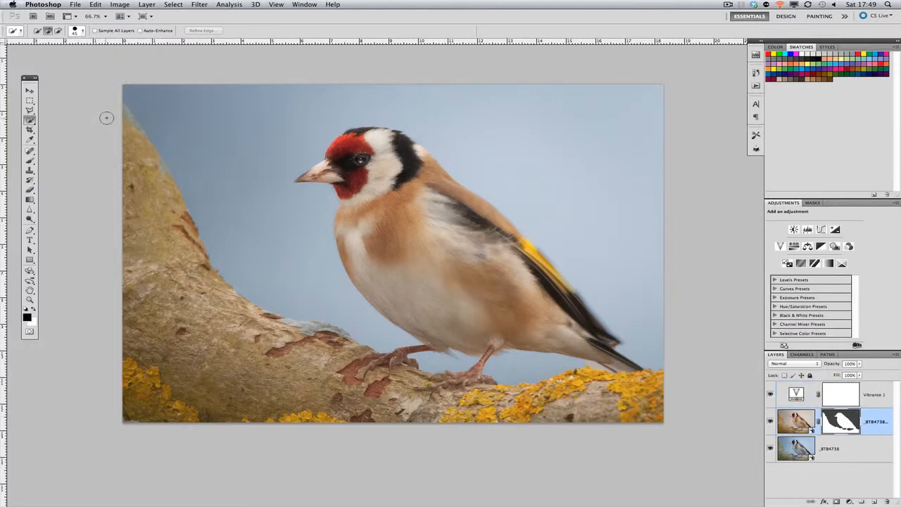
pyautogui.click(29, 161)
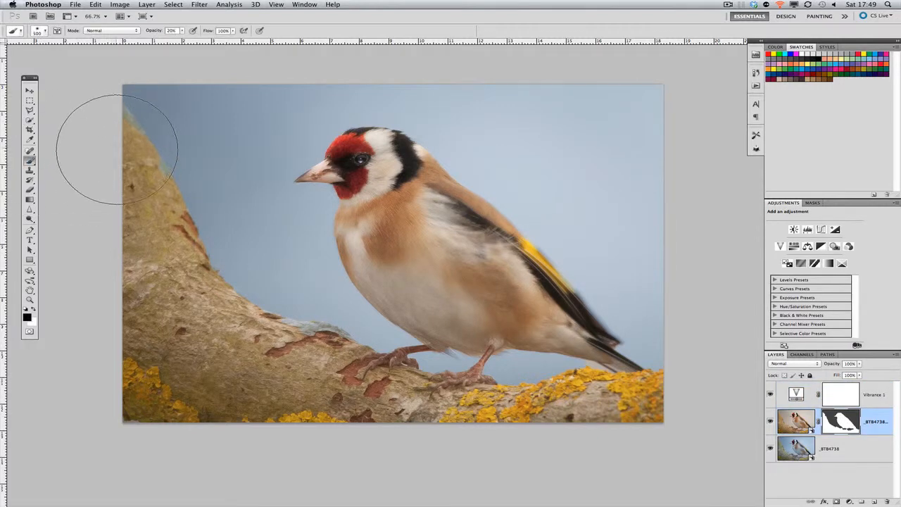
pyautogui.press('[')
pyautogui.press('[')
pyautogui.press('[')
pyautogui.press('[')
pyautogui.press('[')
pyautogui.press('[')
pyautogui.press('[')
pyautogui.press('[')
pyautogui.press('[')
pyautogui.press('[')
pyautogui.press('[')
pyautogui.press('[')
pyautogui.press('[')
pyautogui.press('[')
pyautogui.press('[')
pyautogui.press('x')
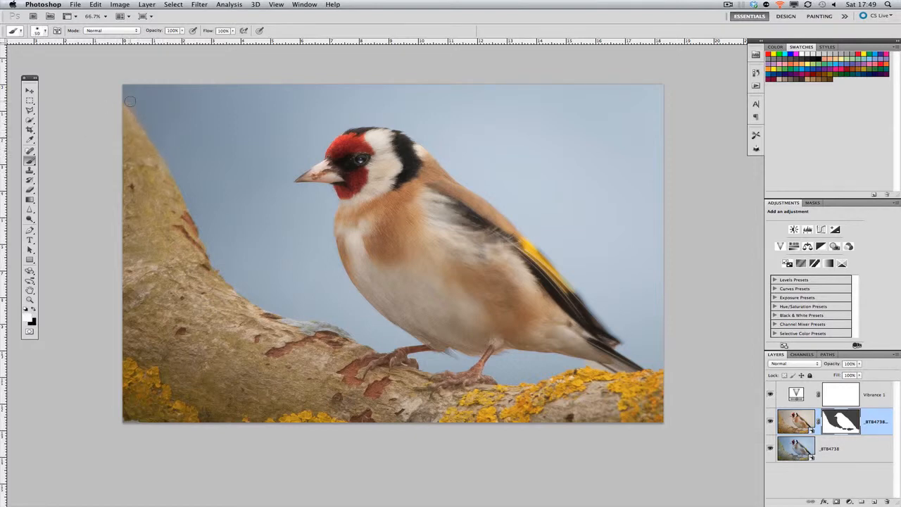
pyautogui.press('x')
pyautogui.press('x')
pyautogui.press('x')
# Add a Levels adjustment layer above the Vibrance layer, set its blend mode to Screen and invert its mask to black.
pyautogui.click(886, 400)
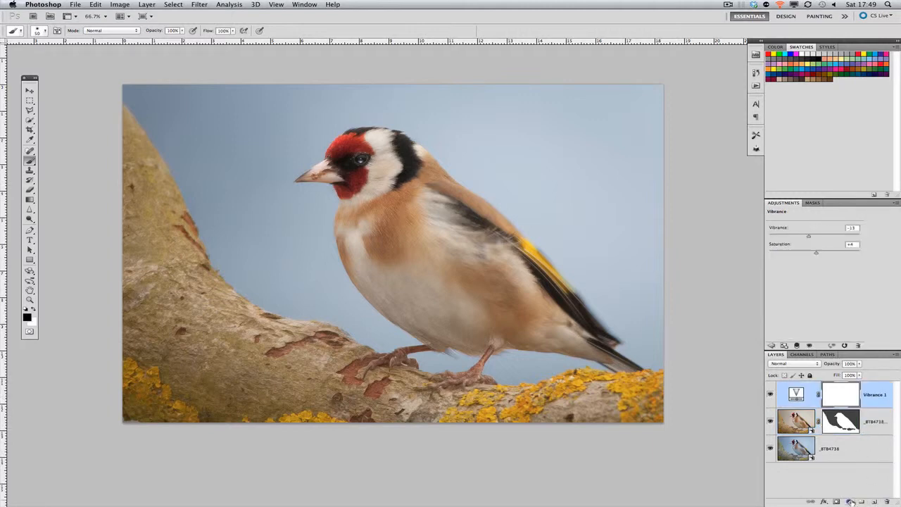
pyautogui.click(849, 501)
pyautogui.click(842, 372)
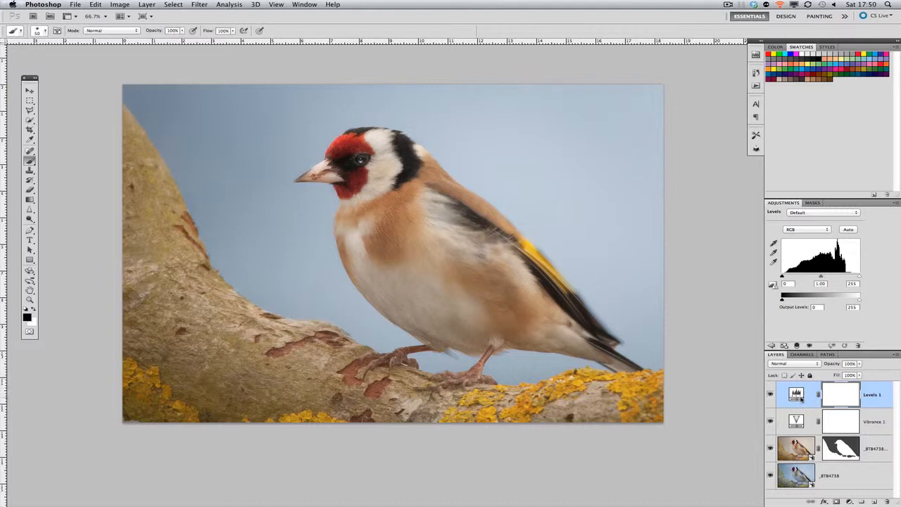
pyautogui.click(802, 364)
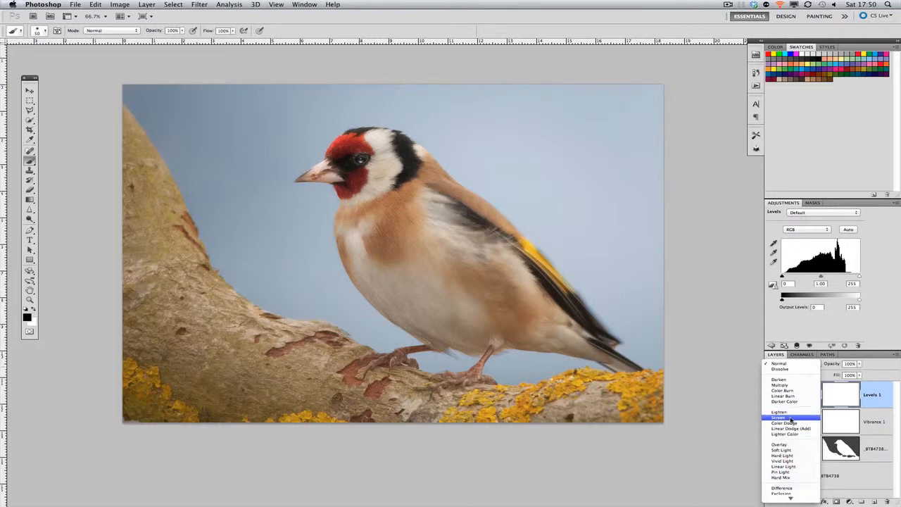
pyautogui.click(790, 419)
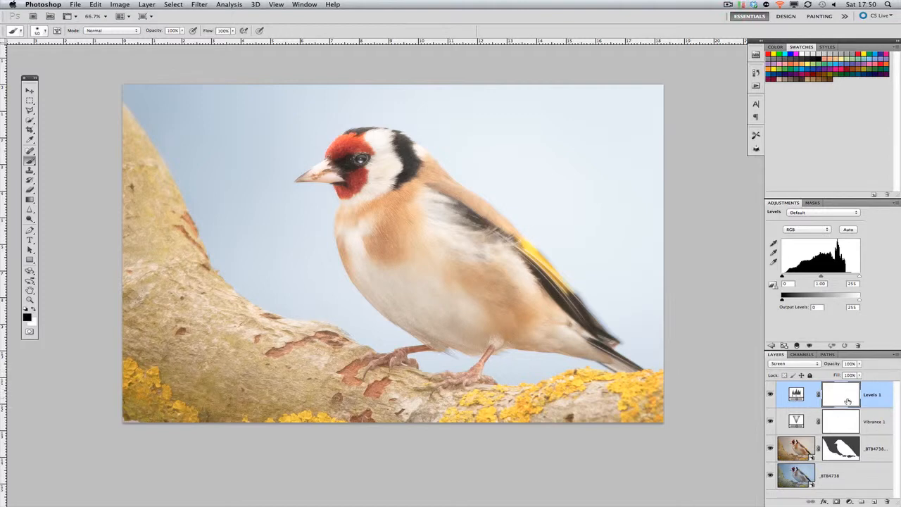
pyautogui.hotkey('ctrl', 'i')
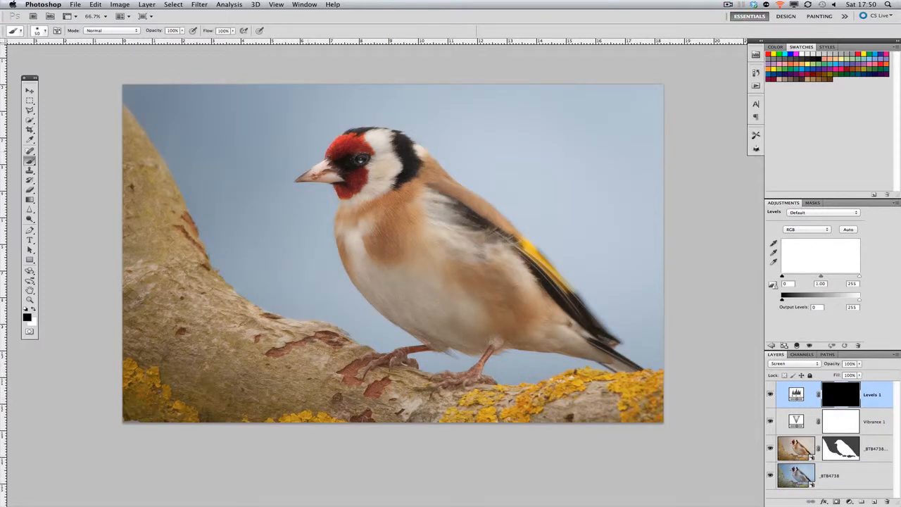
# Brighten the bird's eye area by painting white on the Levels mask with a 30 px brush at 50% opacity.
pyautogui.press('x')
pyautogui.press('7')
pyautogui.press('5')
pyautogui.press('5')
pyautogui.press(']')
pyautogui.press(']')
pyautogui.press(']')
pyautogui.press(']')
pyautogui.moveTo(342, 165)
pyautogui.mouseDown()
pyautogui.moveTo(352, 164)
pyautogui.moveTo(336, 168)
pyautogui.mouseUp()
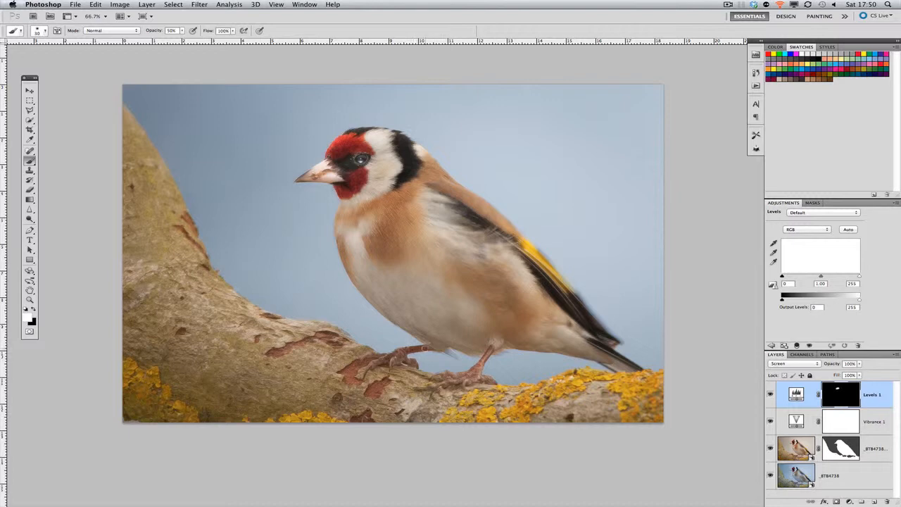
# Brighten the bird's legs and feet by painting on the Levels mask with a small brush at 50% opacity, and check the edges up close.
pyautogui.moveTo(425, 348); pyautogui.dragTo(380, 362)
pyautogui.moveTo(482, 378)
pyautogui.mouseDown()
pyautogui.moveTo(444, 381)
pyautogui.moveTo(485, 378)
pyautogui.moveTo(492, 350)
pyautogui.mouseUp()
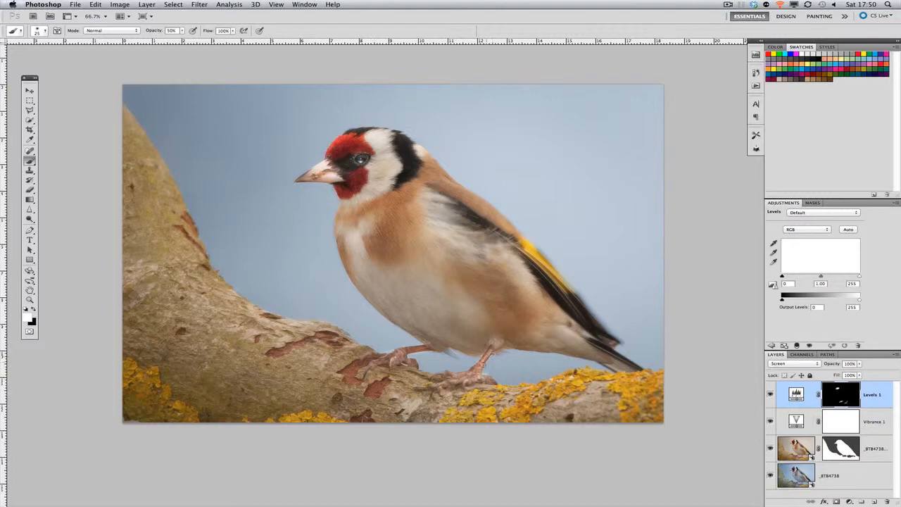
pyautogui.scroll(2, 485, 378)
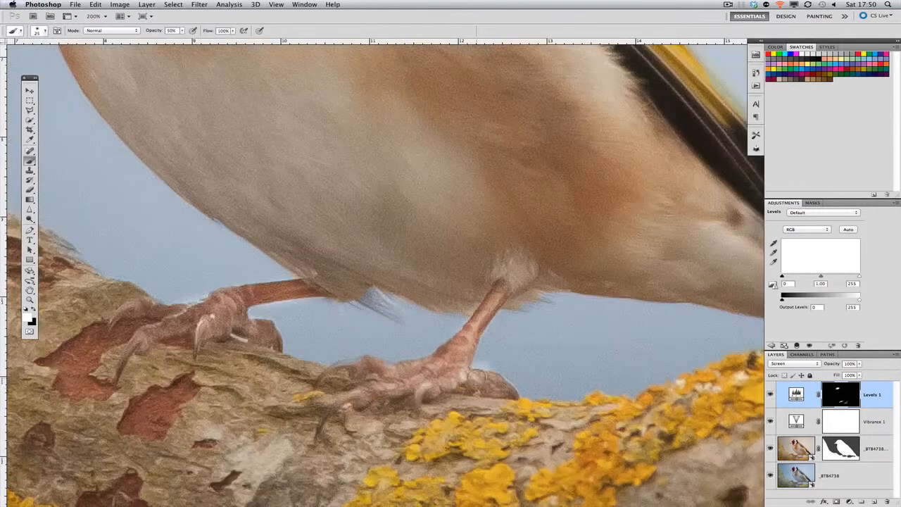
pyautogui.scroll(-1, 487, 374)
pyautogui.scroll(-1, 488, 370)
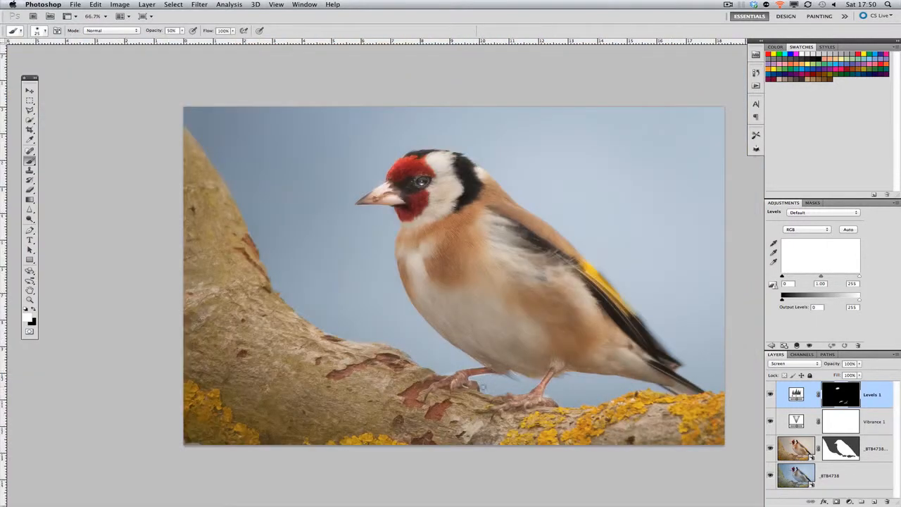
pyautogui.press('x')
pyautogui.moveTo(554, 308); pyautogui.dragTo(480, 274)
pyautogui.scroll(-1, 468, 291)
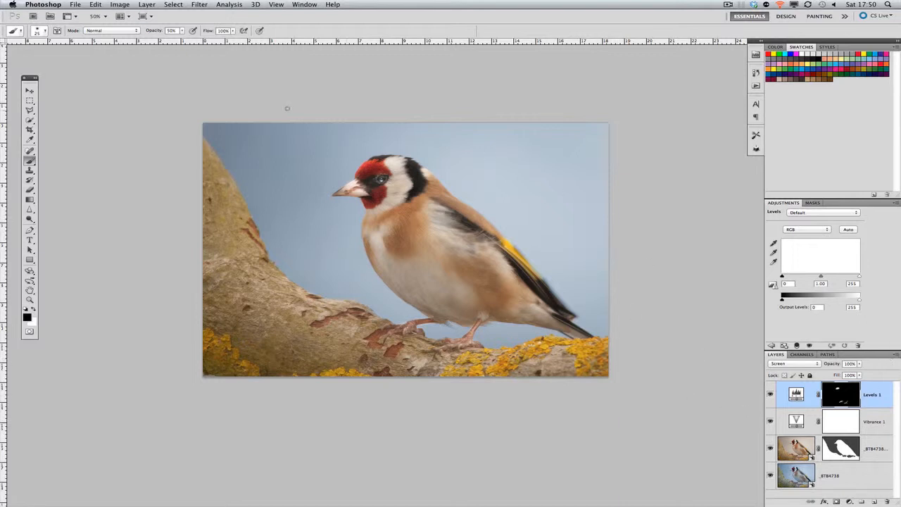
# Close the goldfinch document and save its changes.
pyautogui.click(73, 4)
pyautogui.click(107, 102)
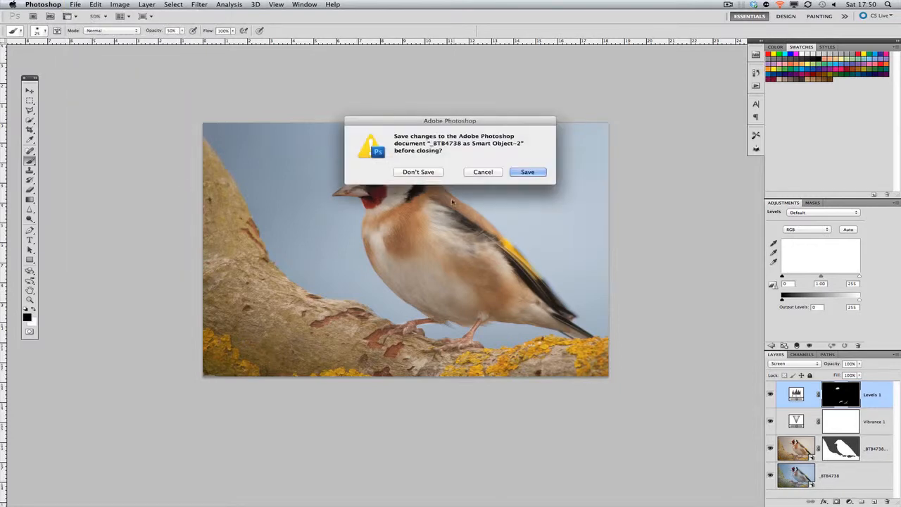
pyautogui.click(518, 174)
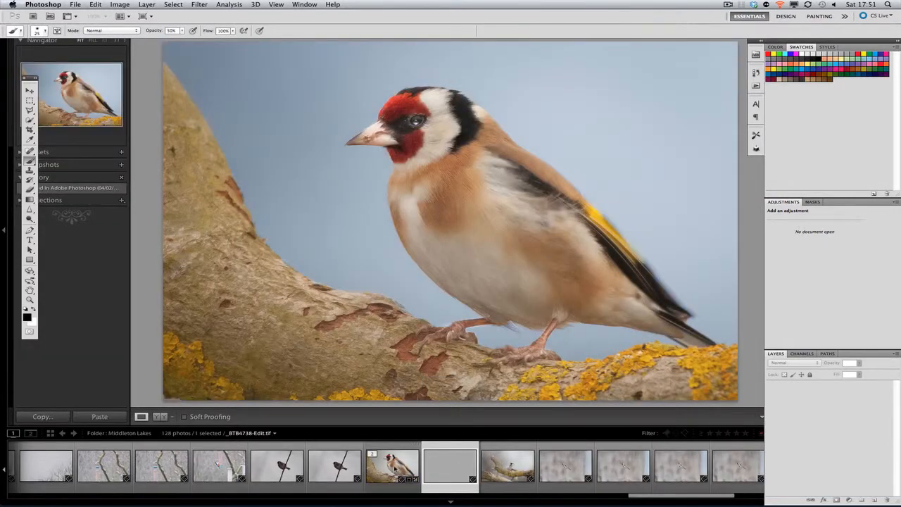
# In Lightroom, export the edited goldfinch photo _BTB4738-Edit.tif with the Tog user preset.
pyautogui.click(395, 468)
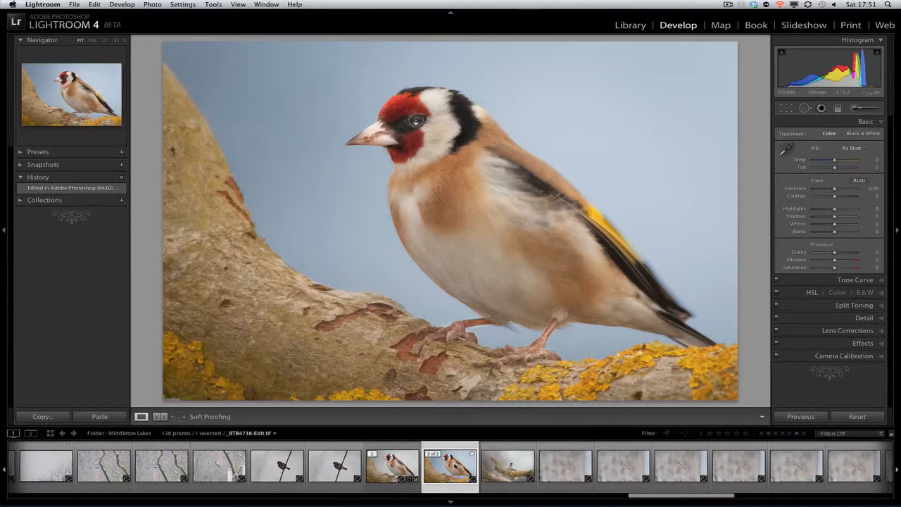
pyautogui.rightClick(455, 463)
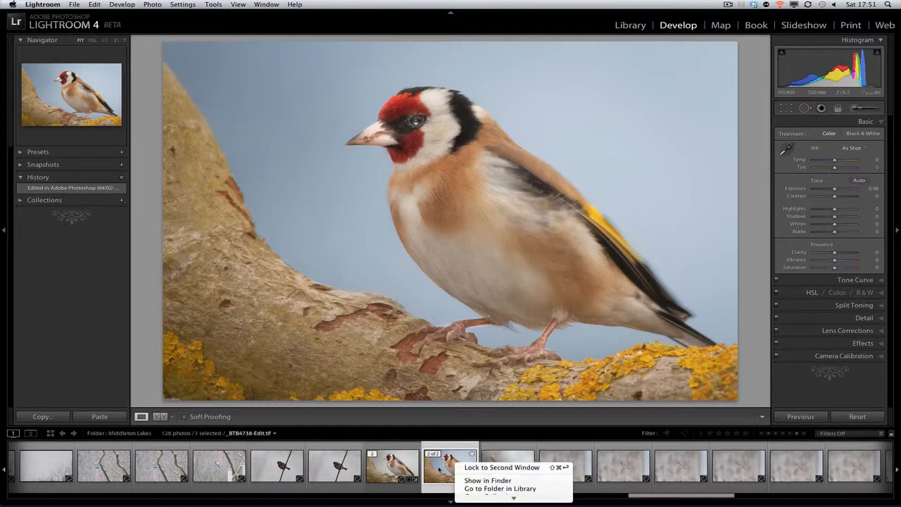
pyautogui.click(440, 468)
pyautogui.rightClick(432, 80)
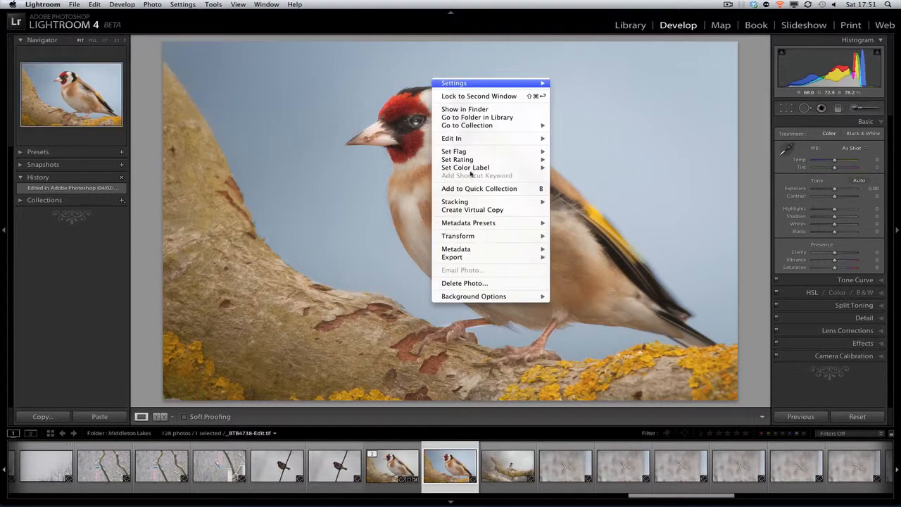
pyautogui.moveTo(481, 259)
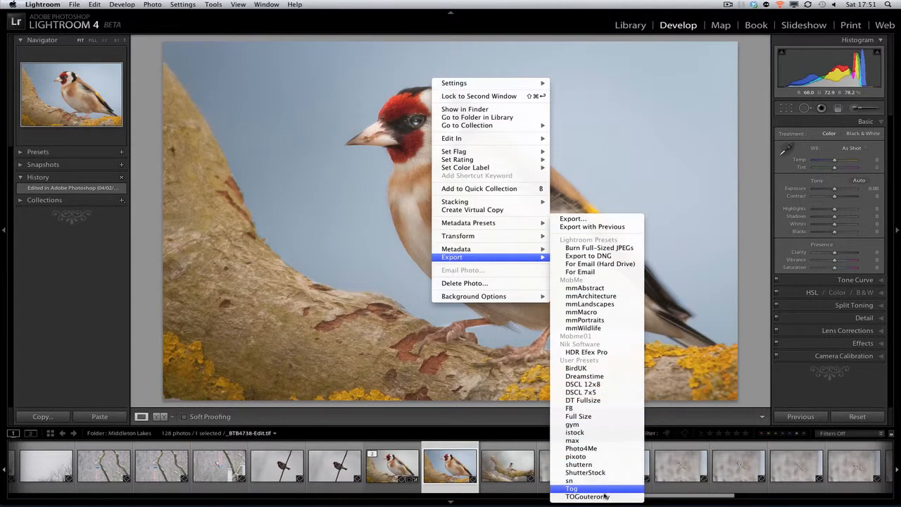
pyautogui.click(581, 476)
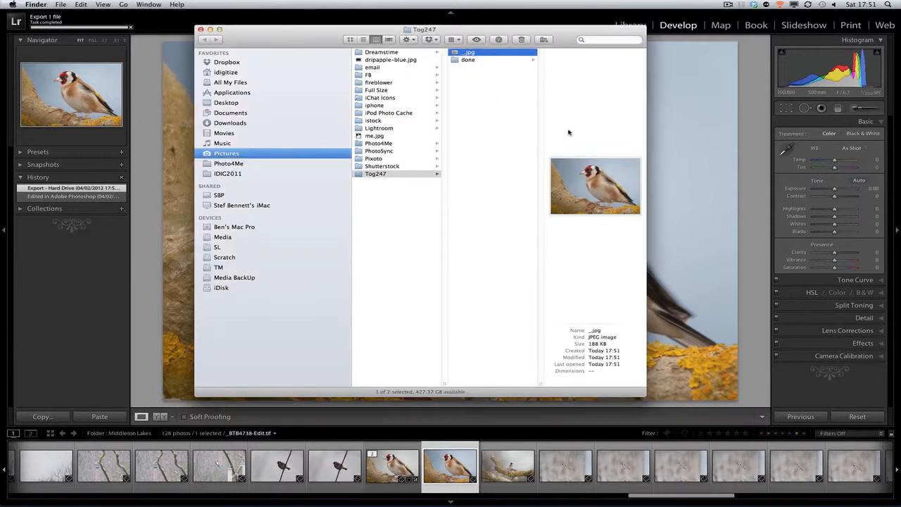
# In Finder, preview the exported JPEG in the Tog247 folder and check its pixel dimensions in the file info.
pyautogui.press('space')
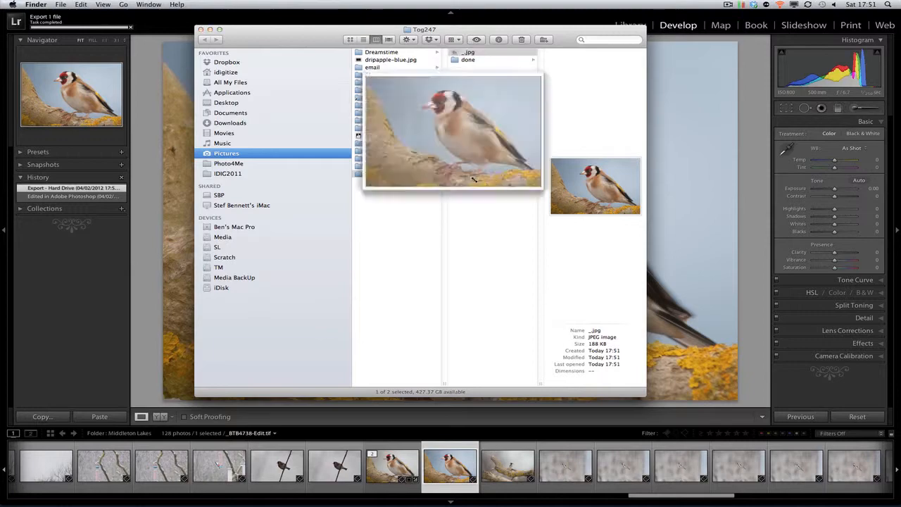
pyautogui.moveTo(354, 115); pyautogui.dragTo(260, 87)
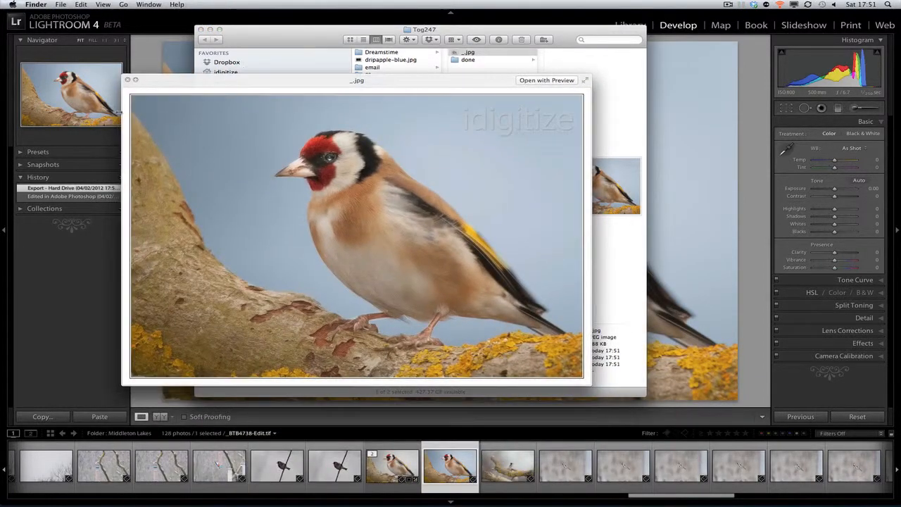
pyautogui.click(128, 80)
pyautogui.click(496, 41)
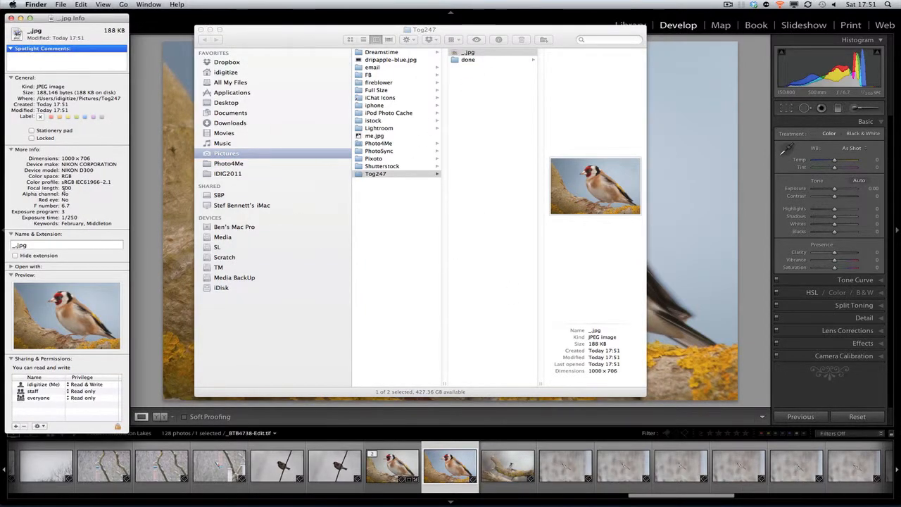
pyautogui.moveTo(63, 159); pyautogui.dragTo(87, 159)
pyautogui.click(9, 18)
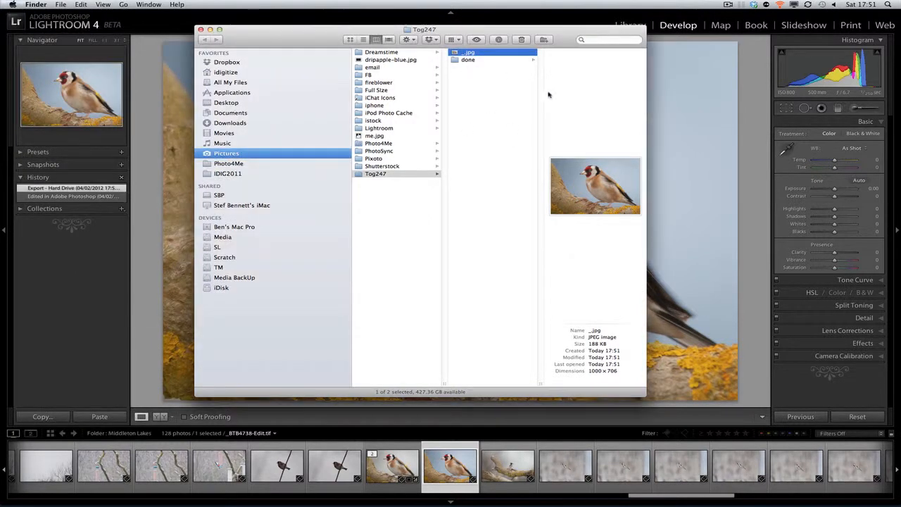